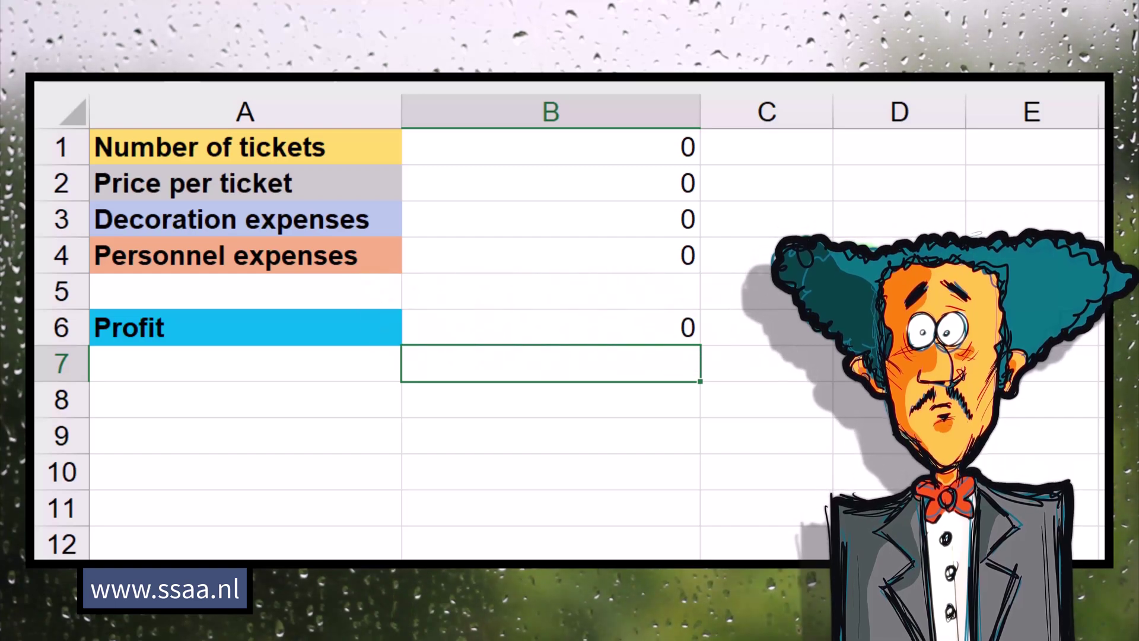
Review the profit, ticket count, ticket price, decoration and personnel expense cells
left_click(609, 336)
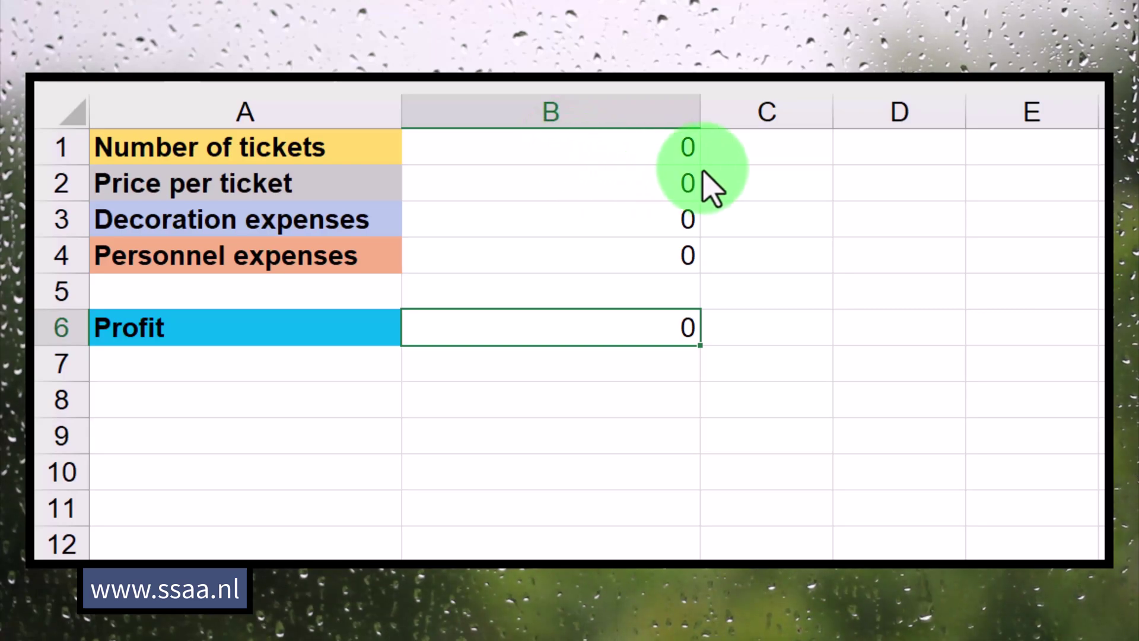
left_click(576, 155)
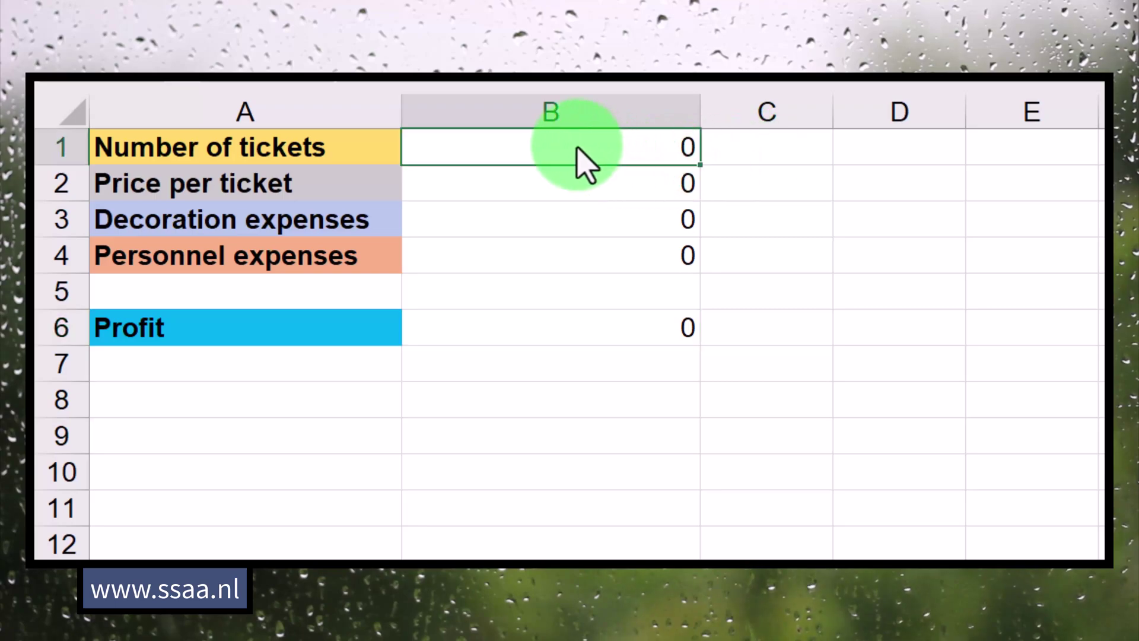
left_click(577, 191)
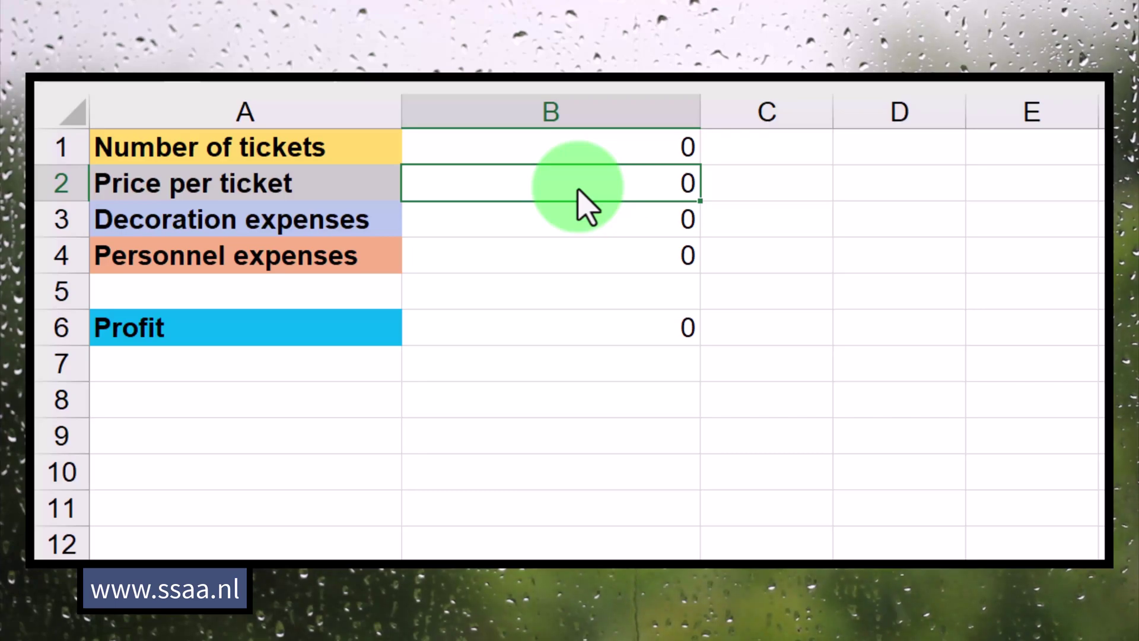
left_click(580, 226)
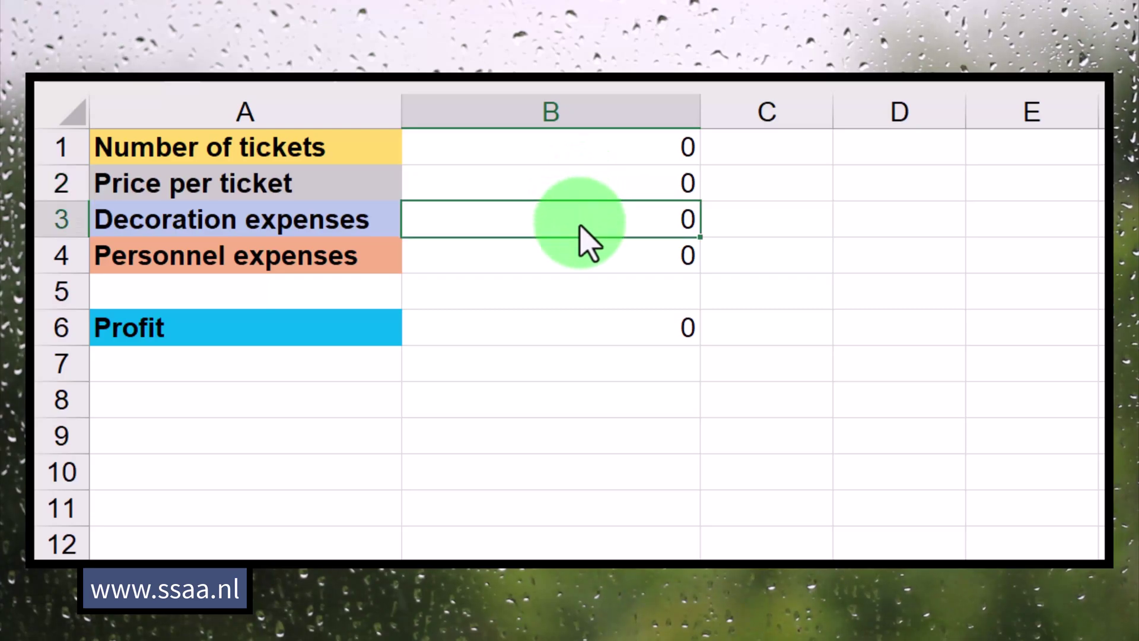
left_click(578, 267)
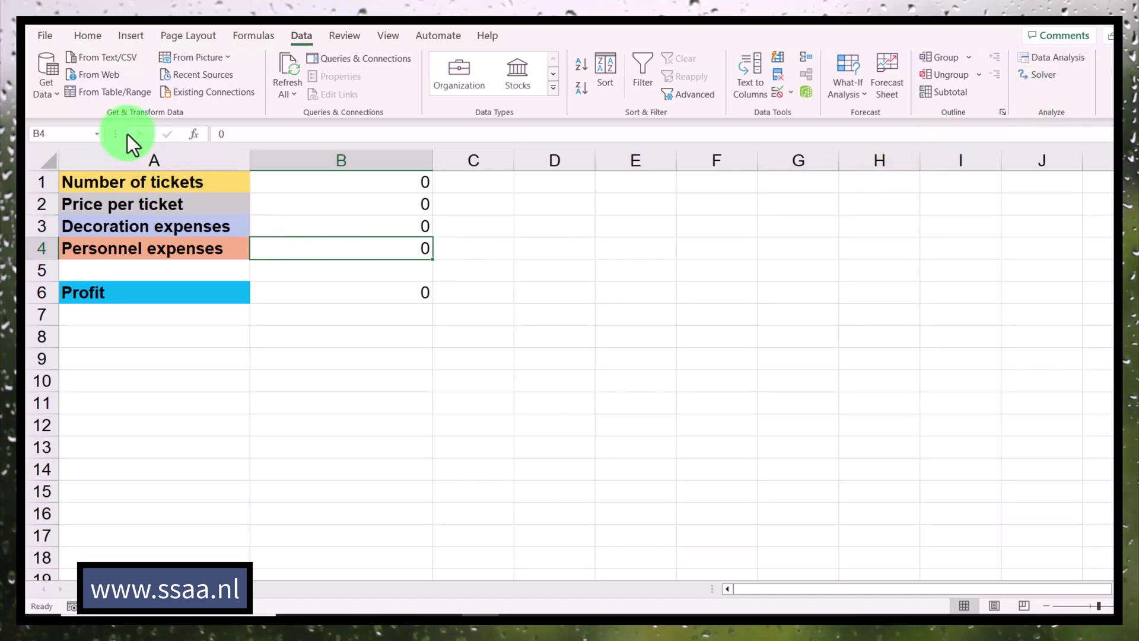
Uncheck Analysis ToolPak in Excel Add-ins, leaving Solver Add-in enabled
left_click(47, 39)
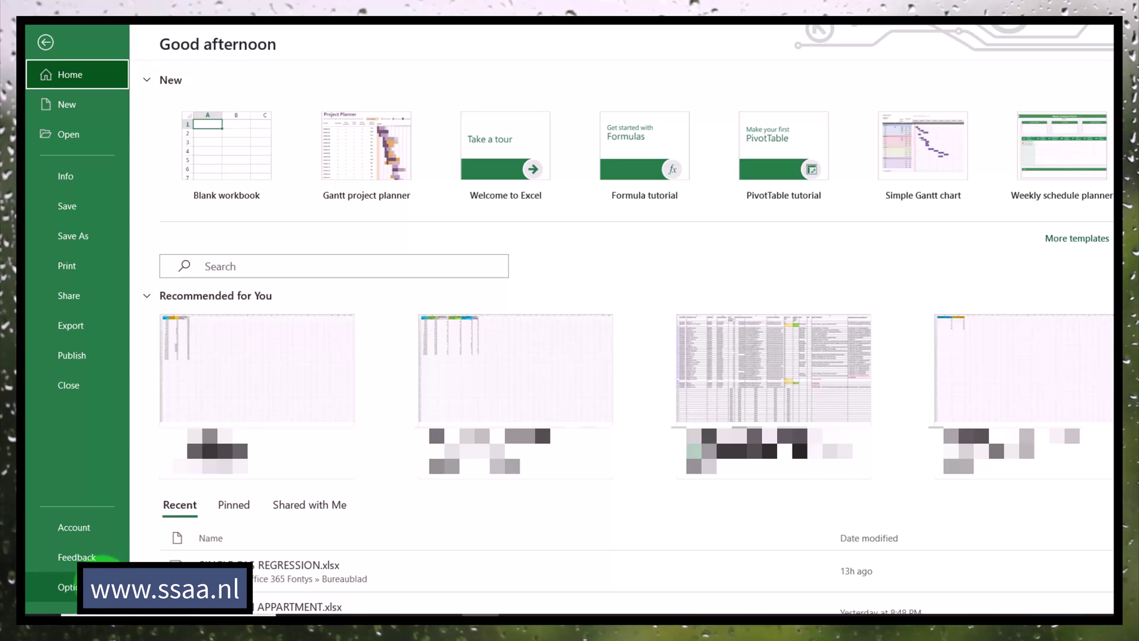
left_click(89, 585)
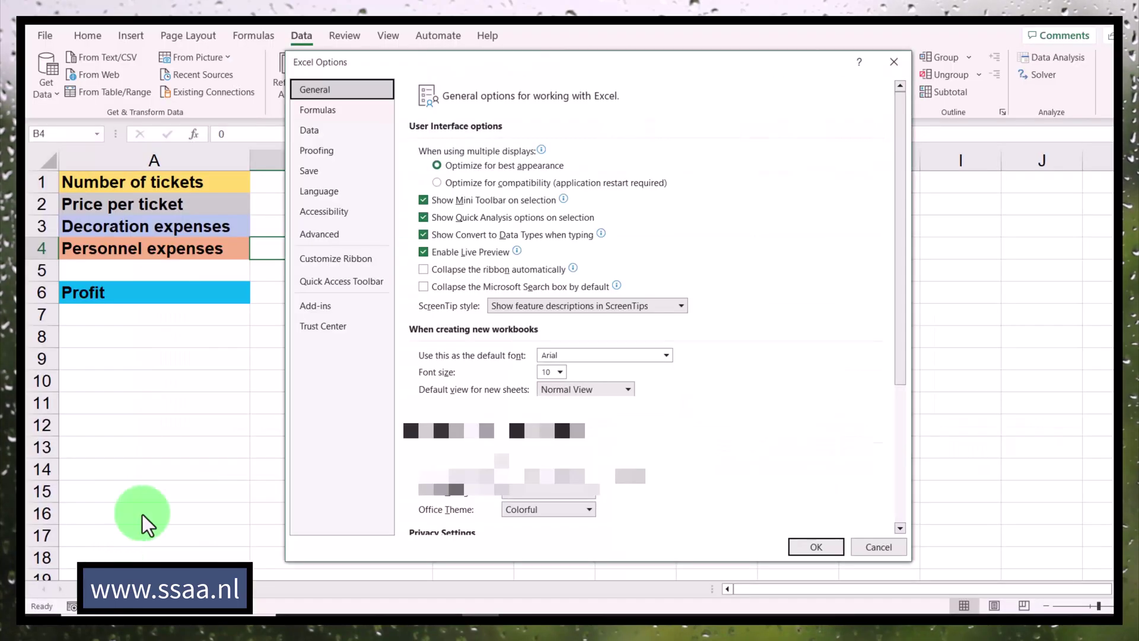
left_click(348, 310)
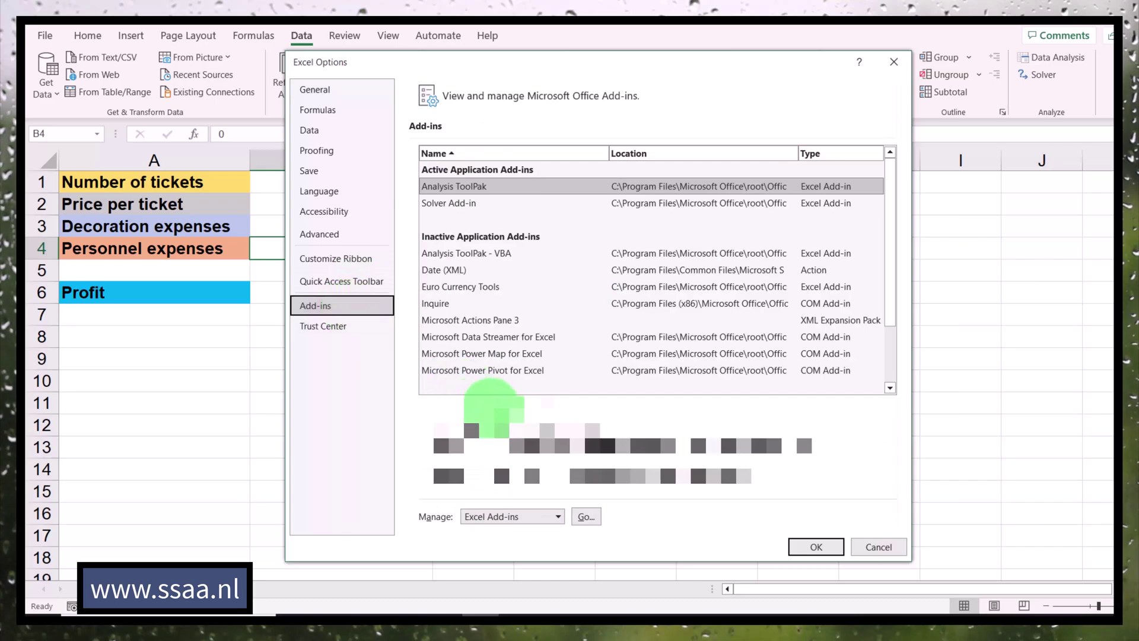
left_click(590, 522)
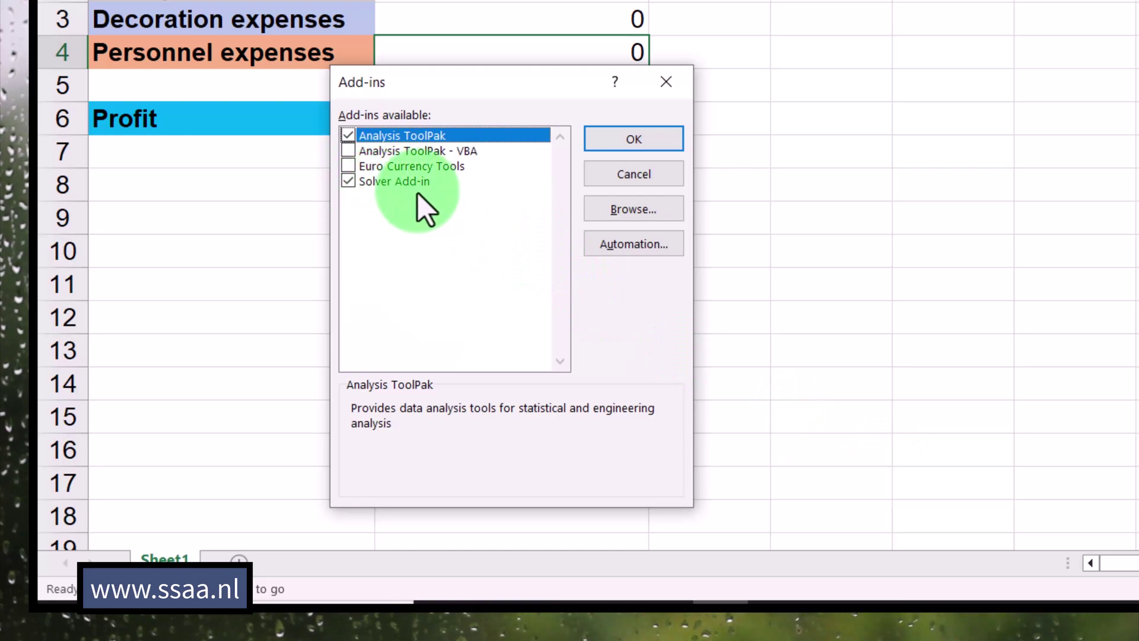
left_click(348, 135)
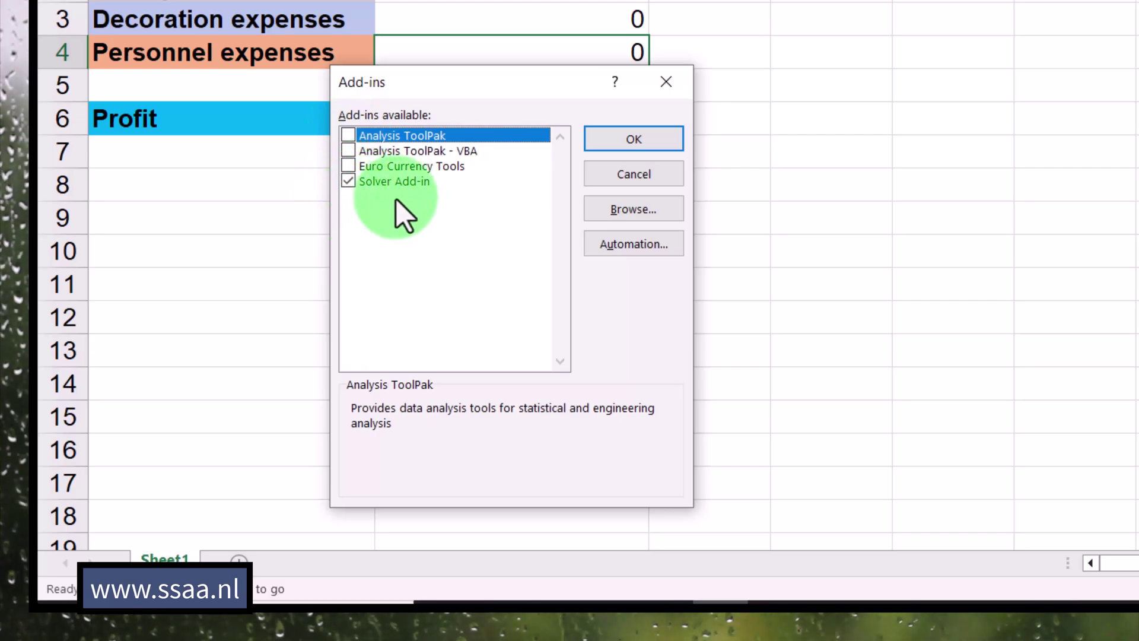
left_click(631, 144)
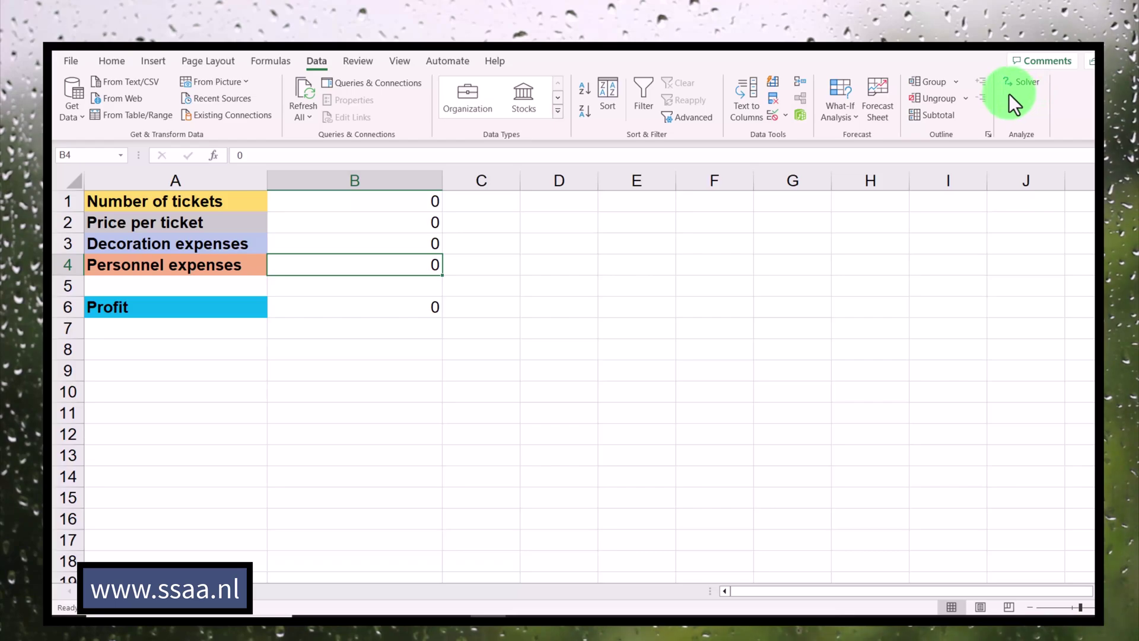
key("Up")
key("Up")
key("Up")
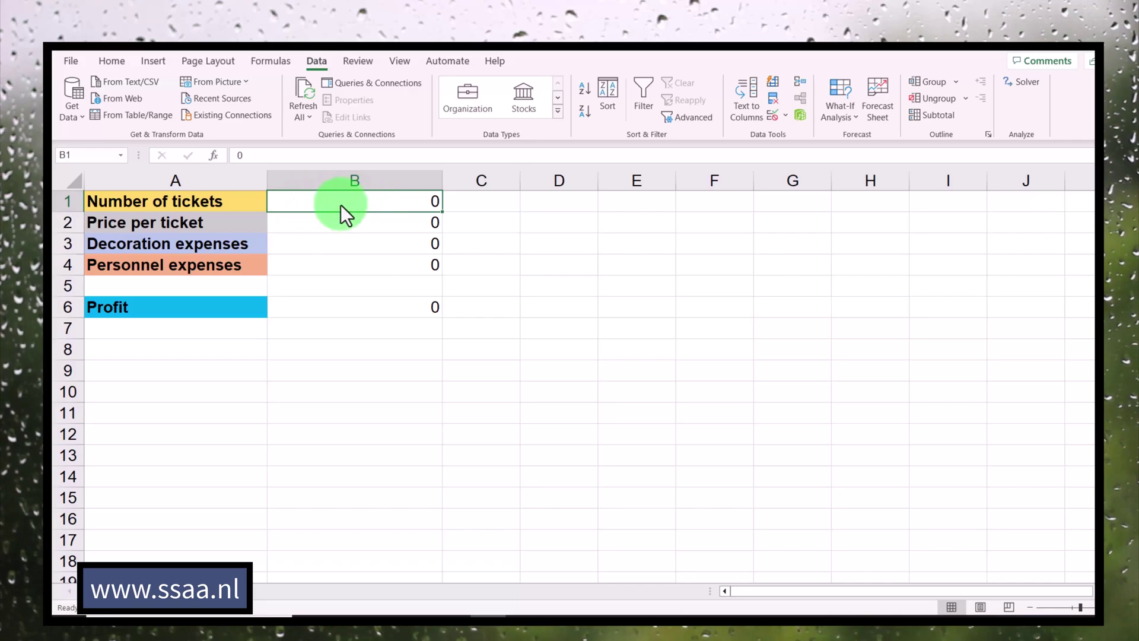
left_click(363, 223)
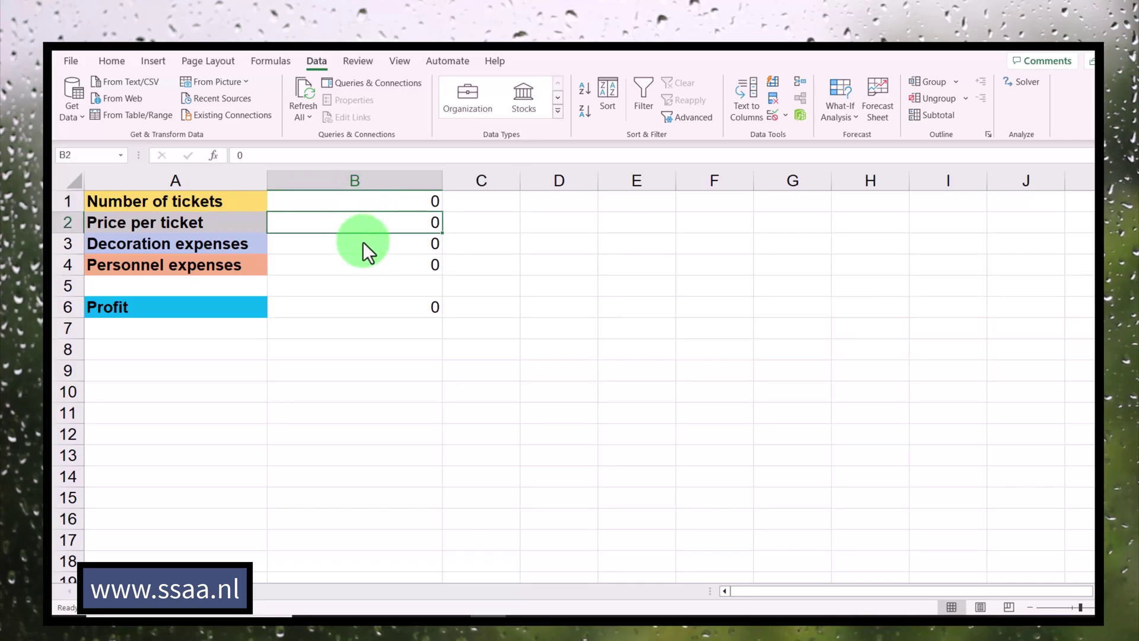
left_click(363, 244)
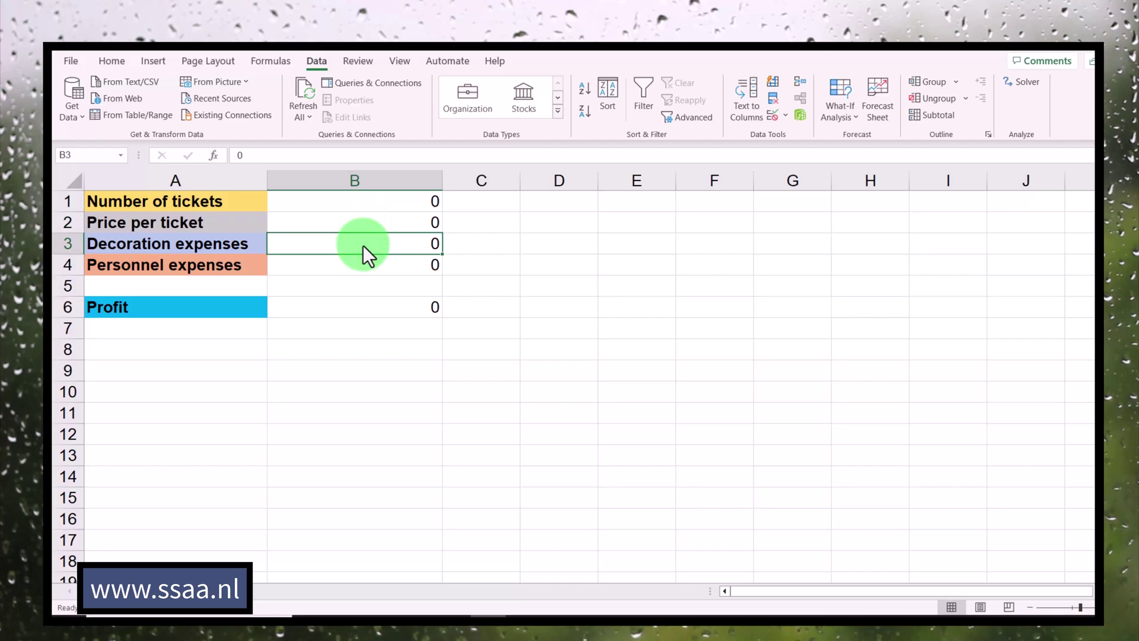
left_click(364, 265)
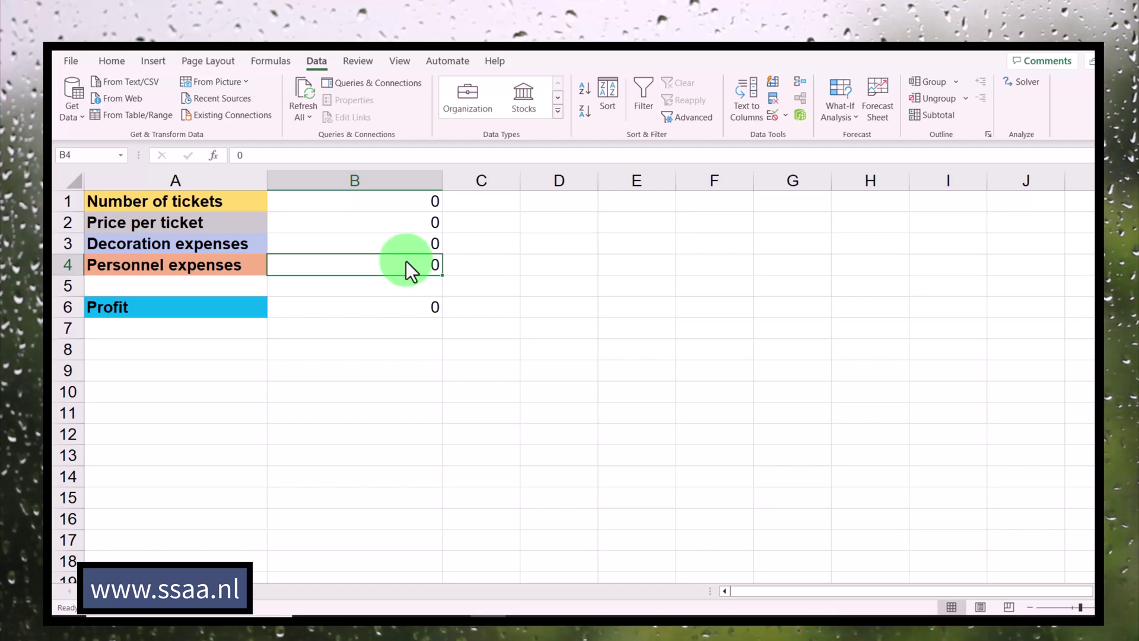
left_click(392, 308)
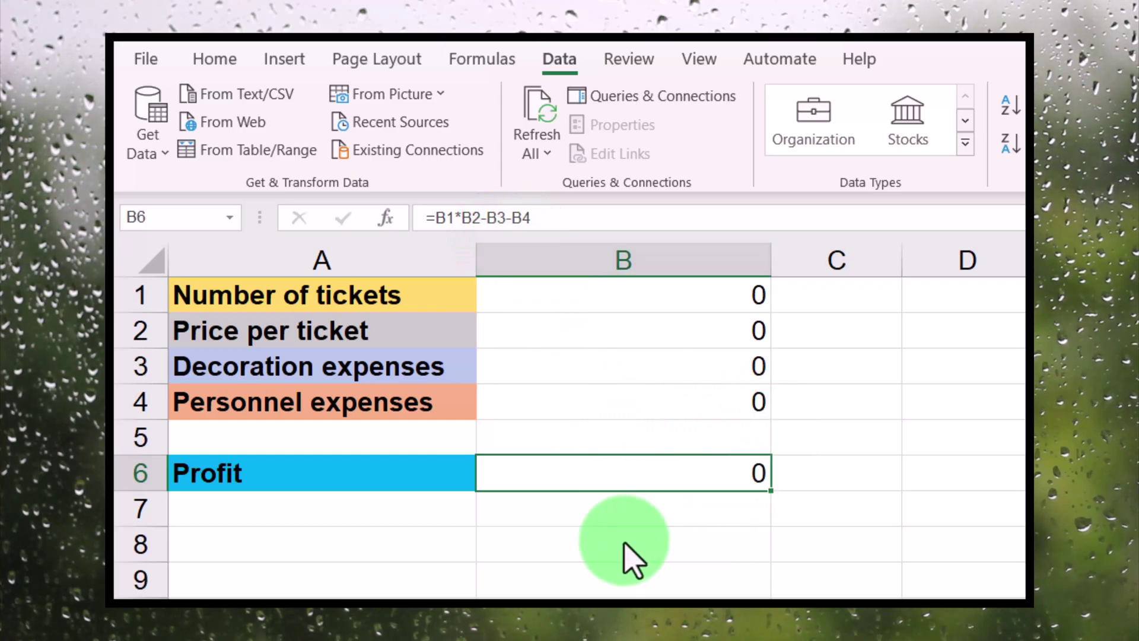
Enter 100 tickets in B1 and check the profit formula in B6
left_click(694, 304)
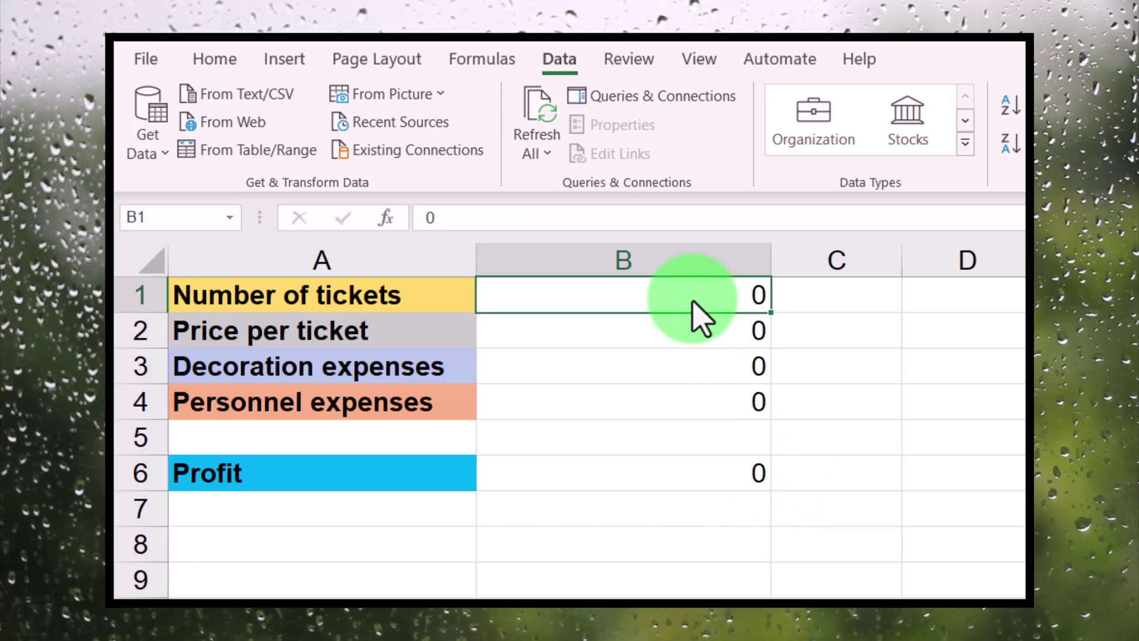
type("100")
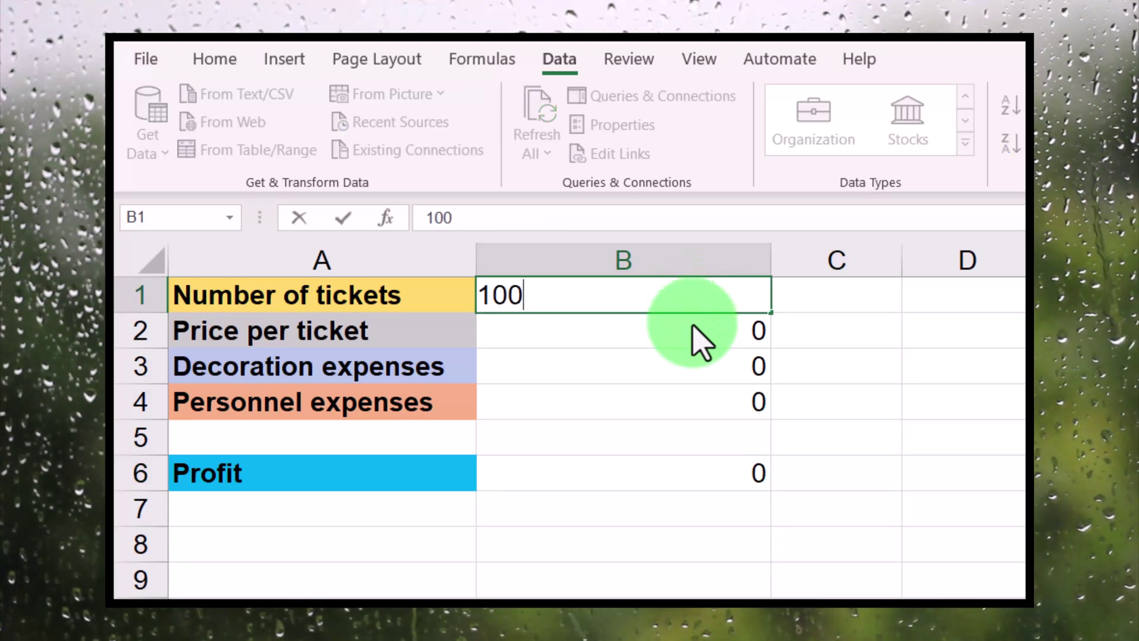
left_click(664, 442)
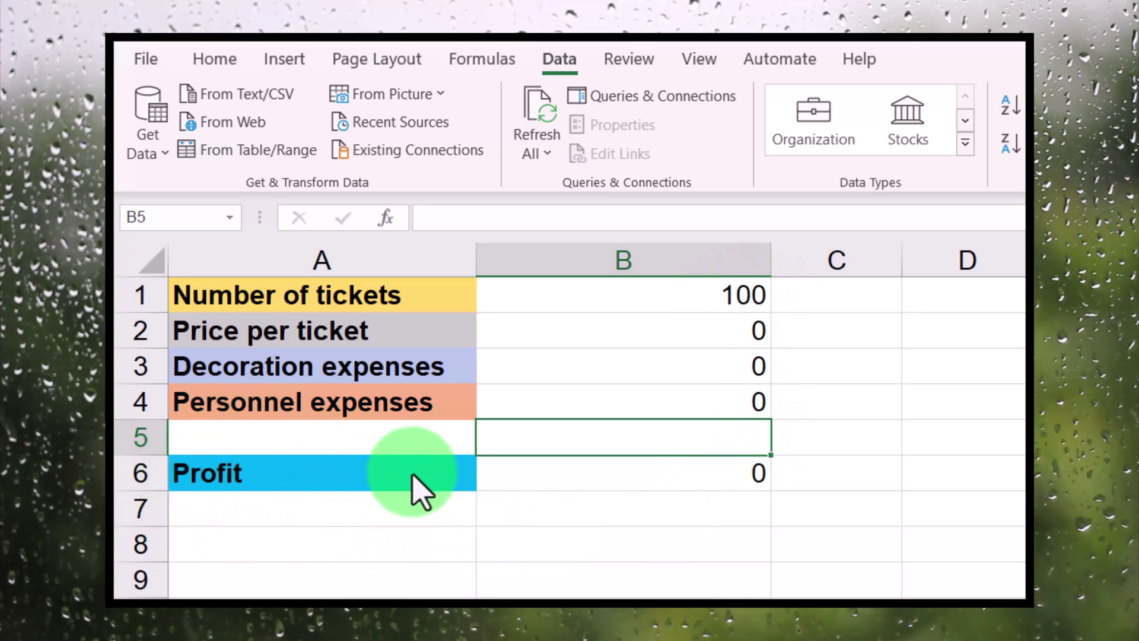
left_click(706, 490)
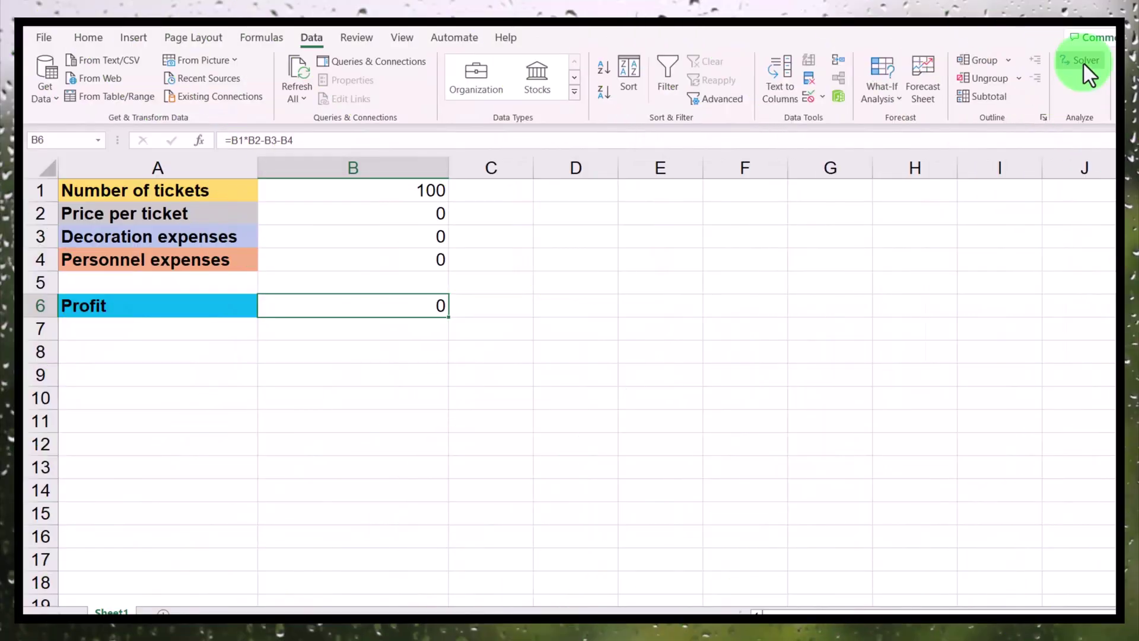
Open Solver and set objective $B$6 to a Value Of 5000
left_click(1083, 61)
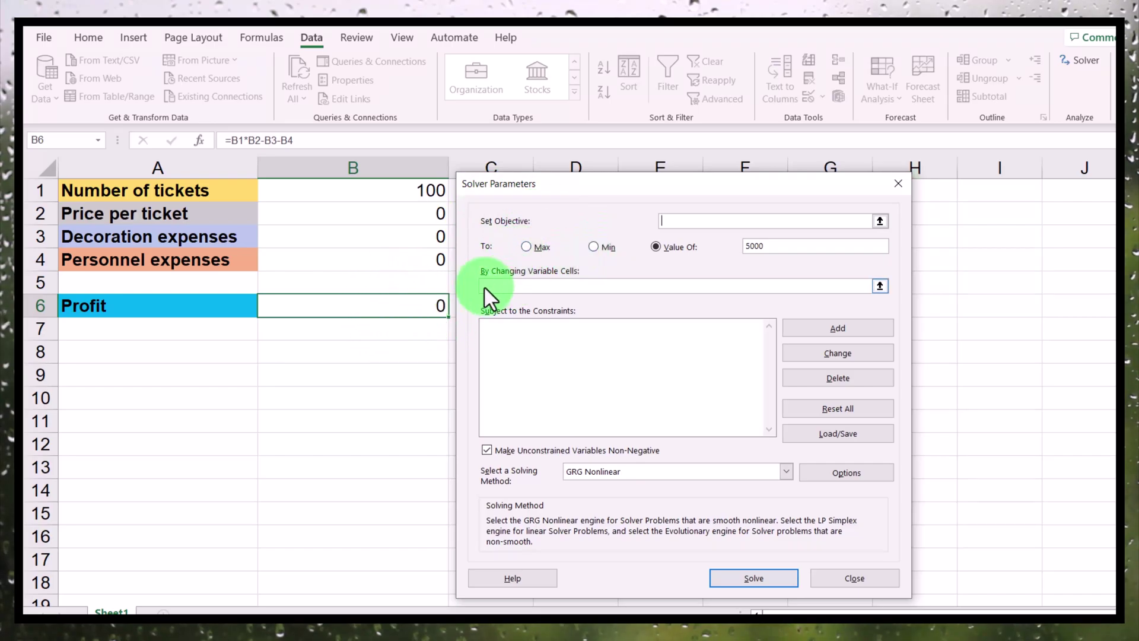
left_click(395, 312)
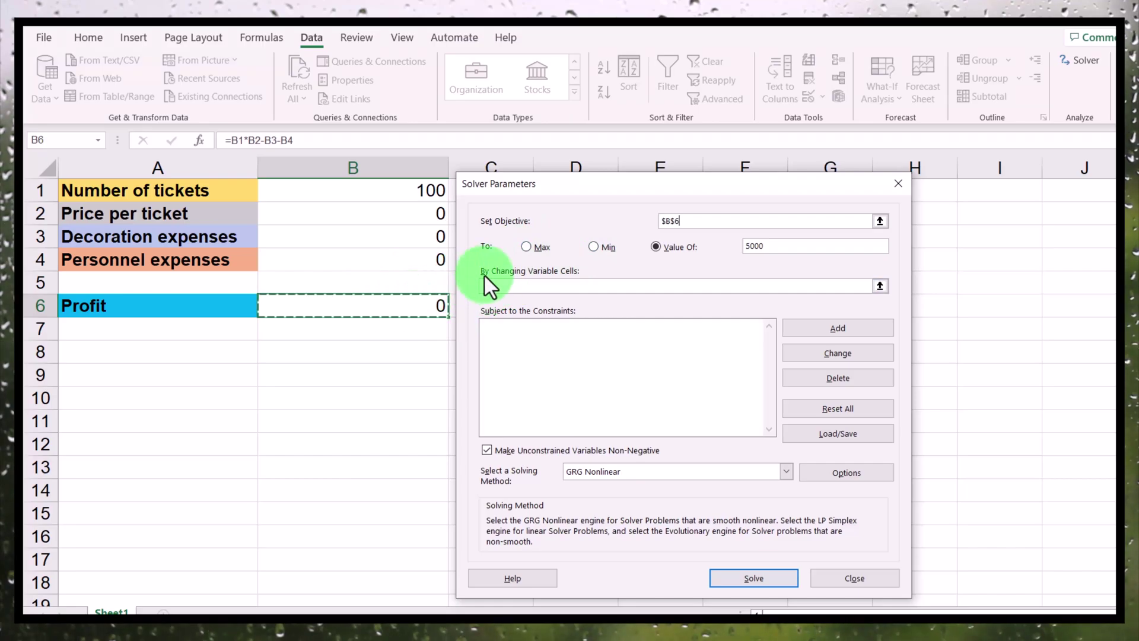
left_click(650, 244)
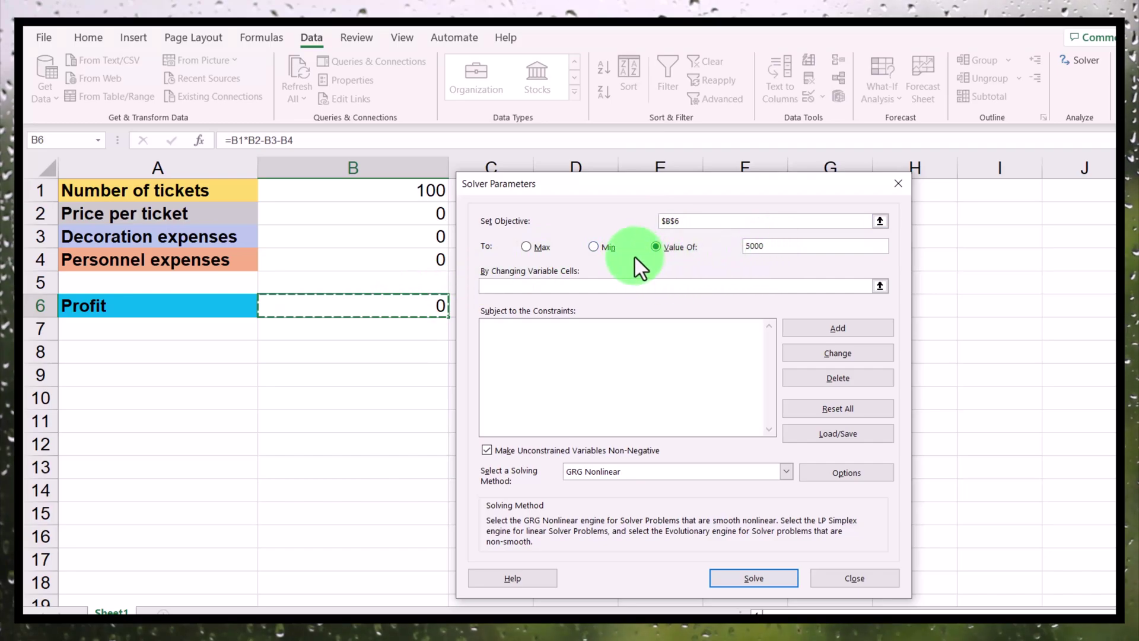
left_click(777, 224)
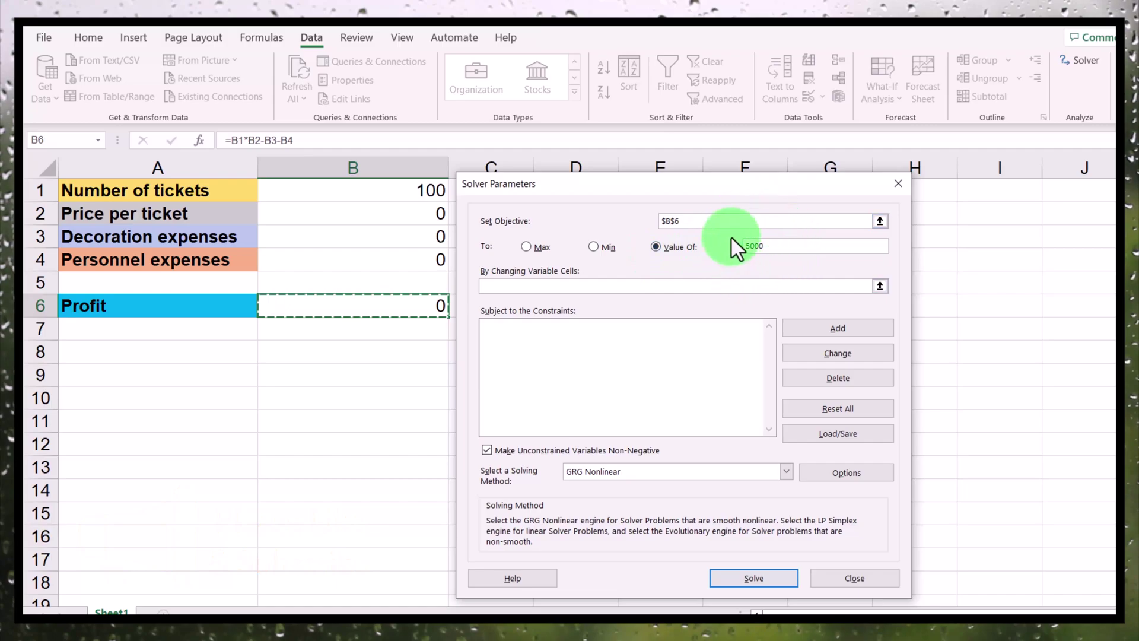
left_click(529, 282)
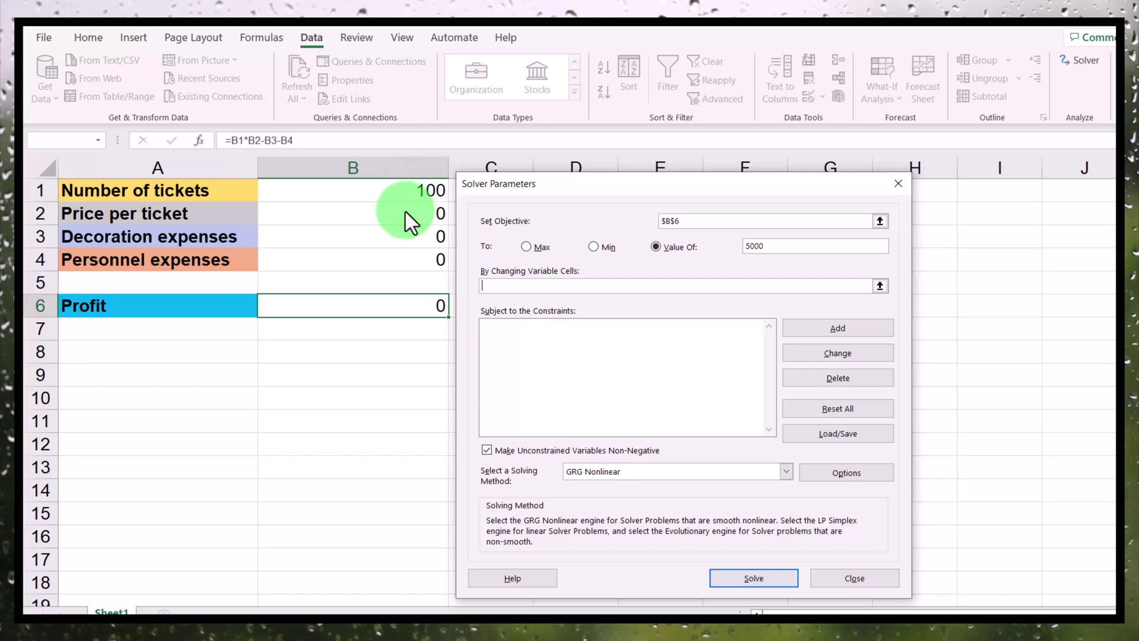
Set B2:B4 as the variable cells and solve, giving a ticket price of 50
left_click_drag(406, 212, 406, 259)
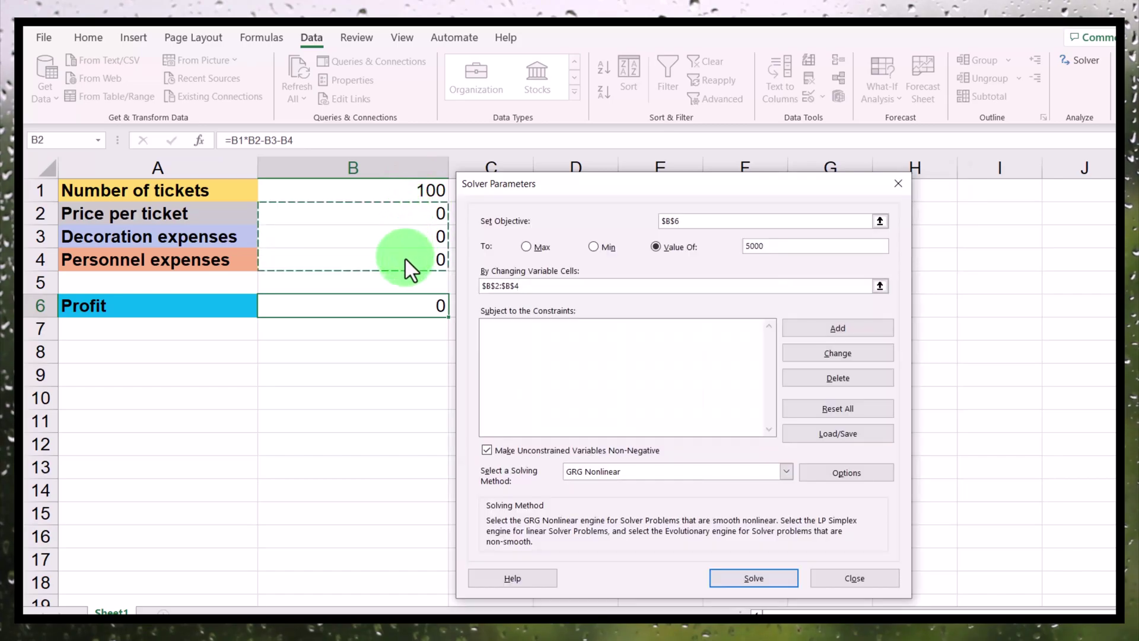
left_click(759, 573)
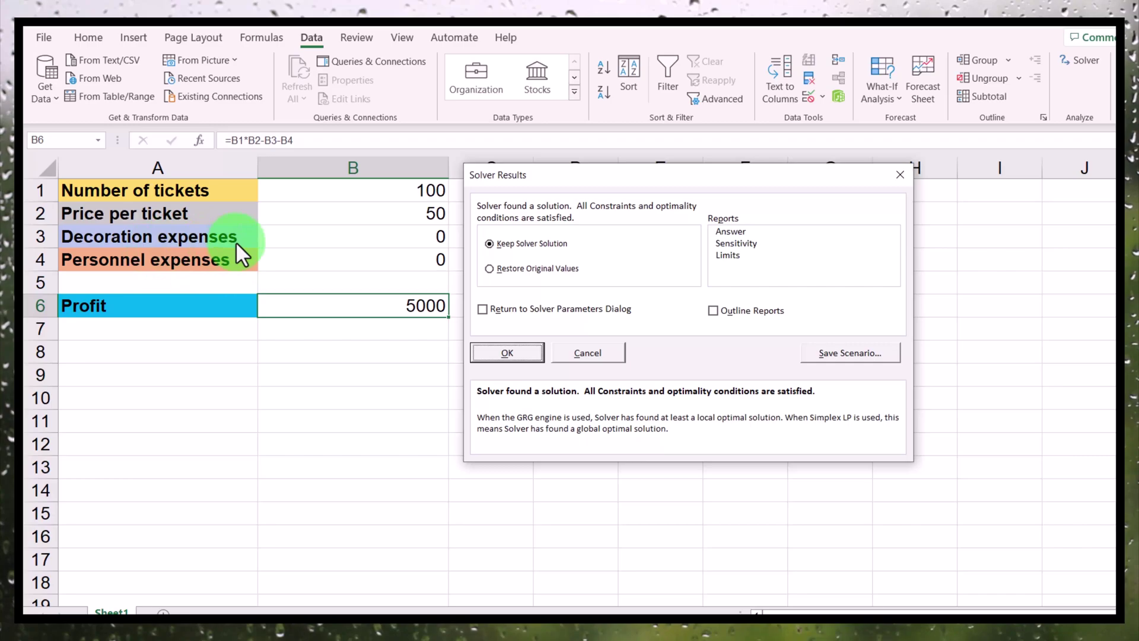
Restore the original values and reopen Solver Parameters with the previous settings
left_click(490, 269)
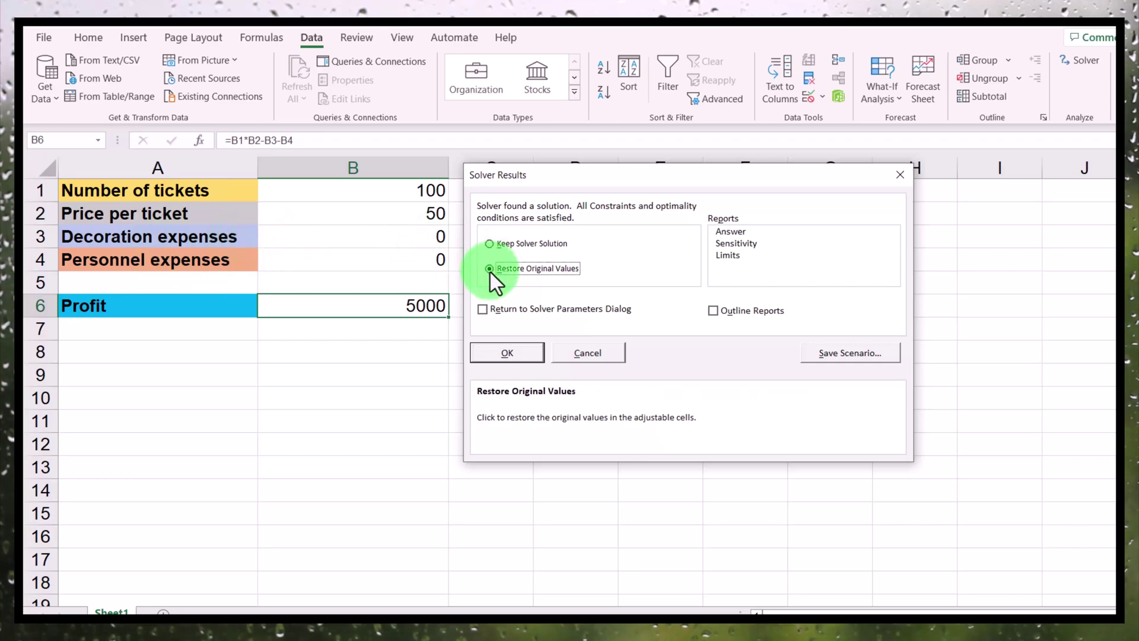
left_click(505, 350)
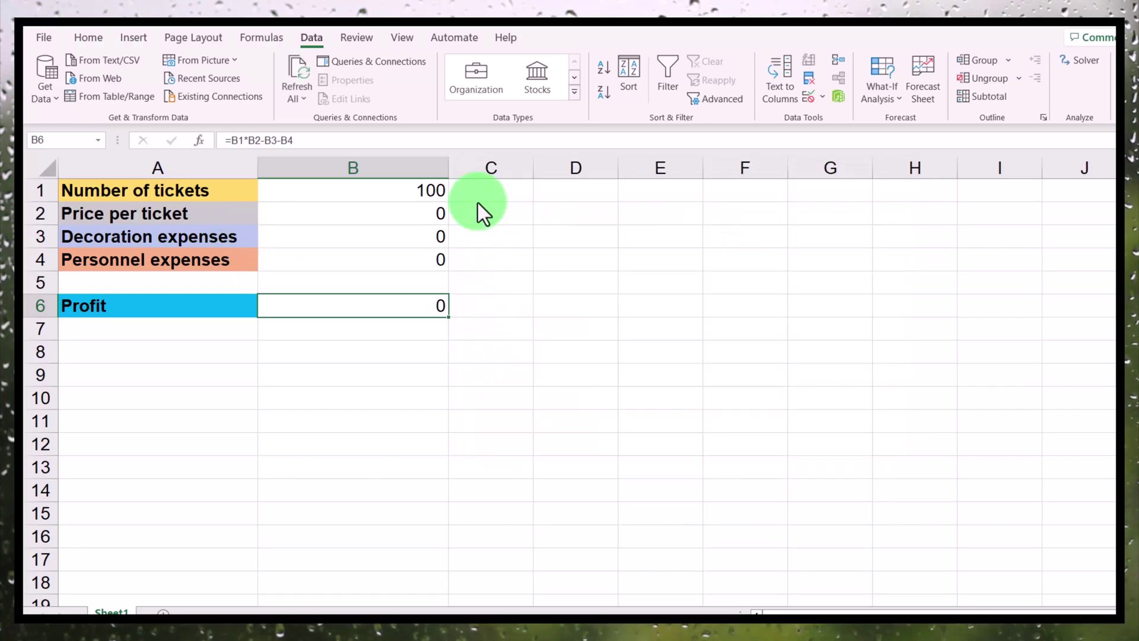
left_click(1075, 58)
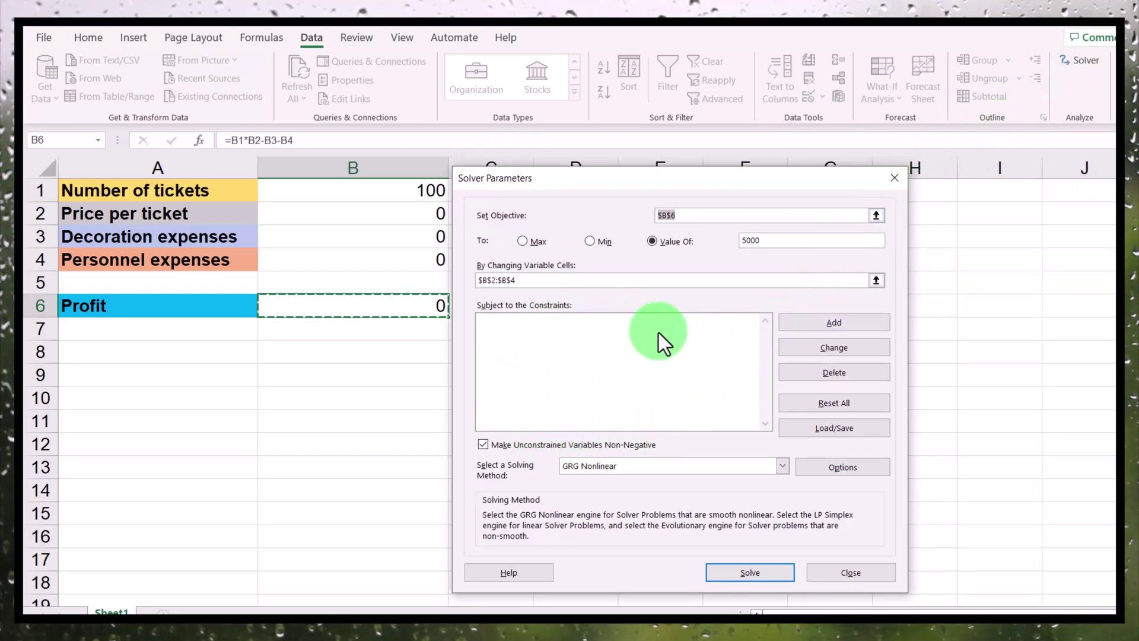
Add the constraint $B$3 >= 50 for decoration expenses
left_click(796, 323)
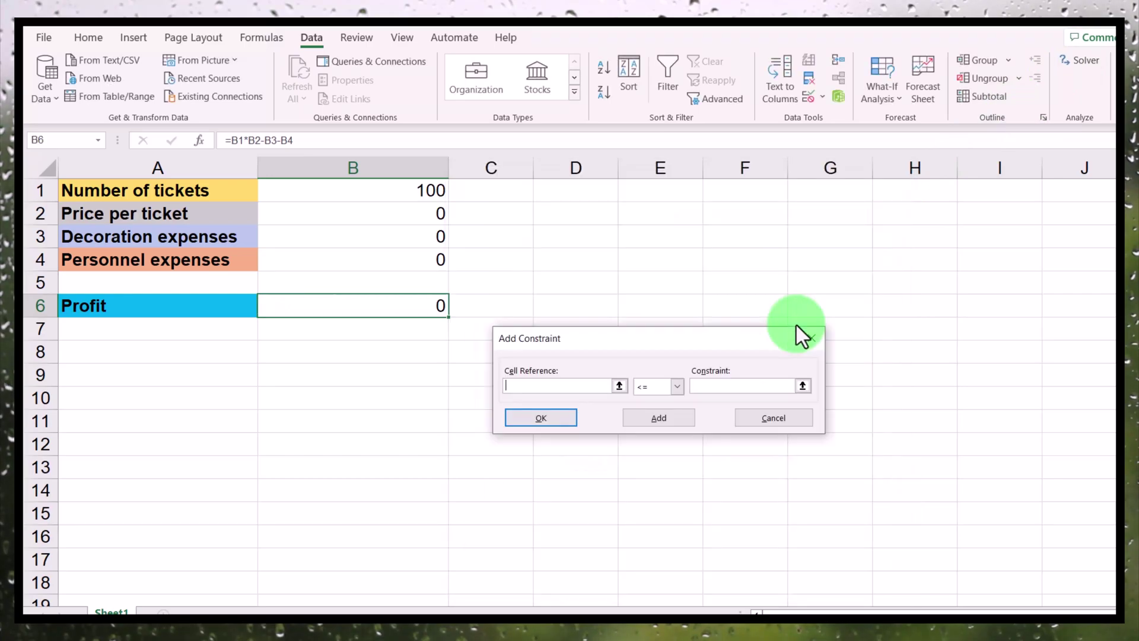
left_click(397, 237)
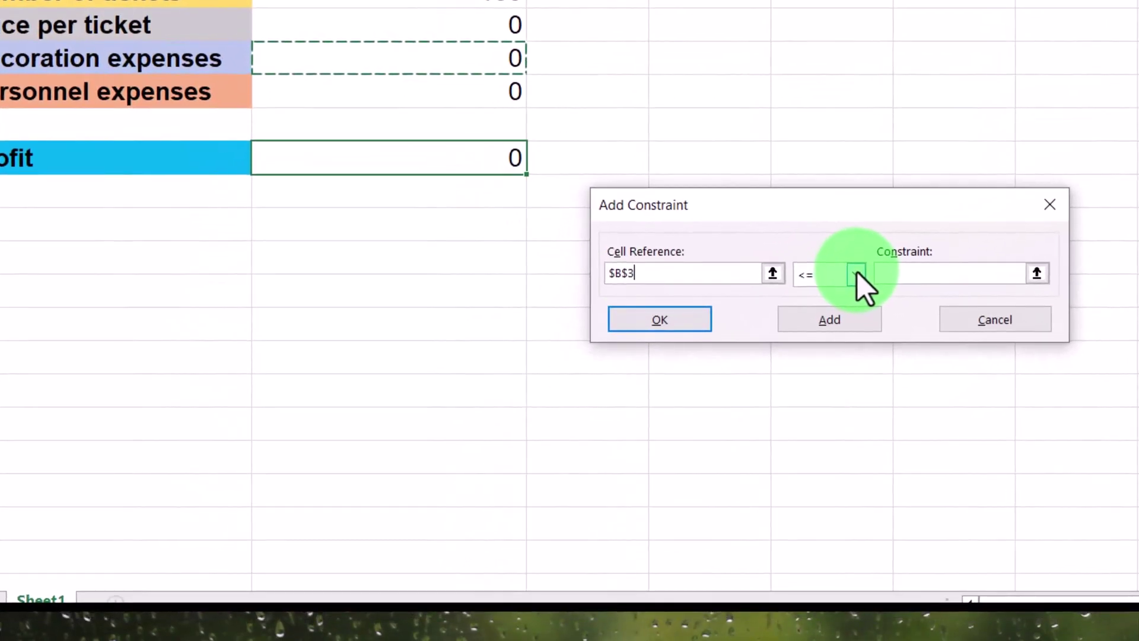
left_click(680, 384)
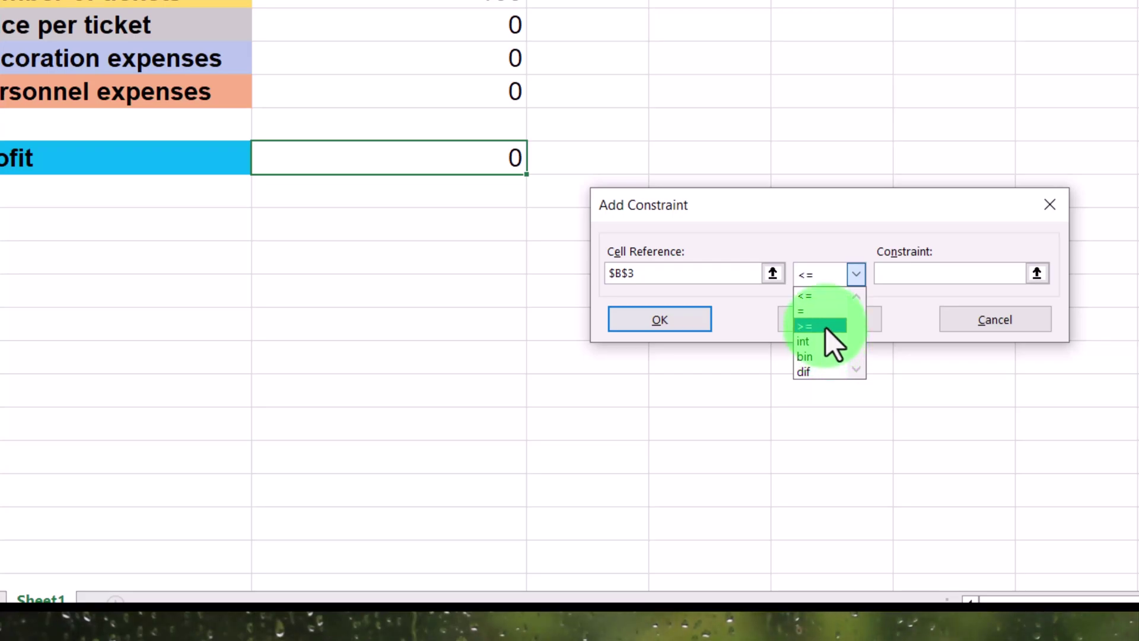
left_click(826, 327)
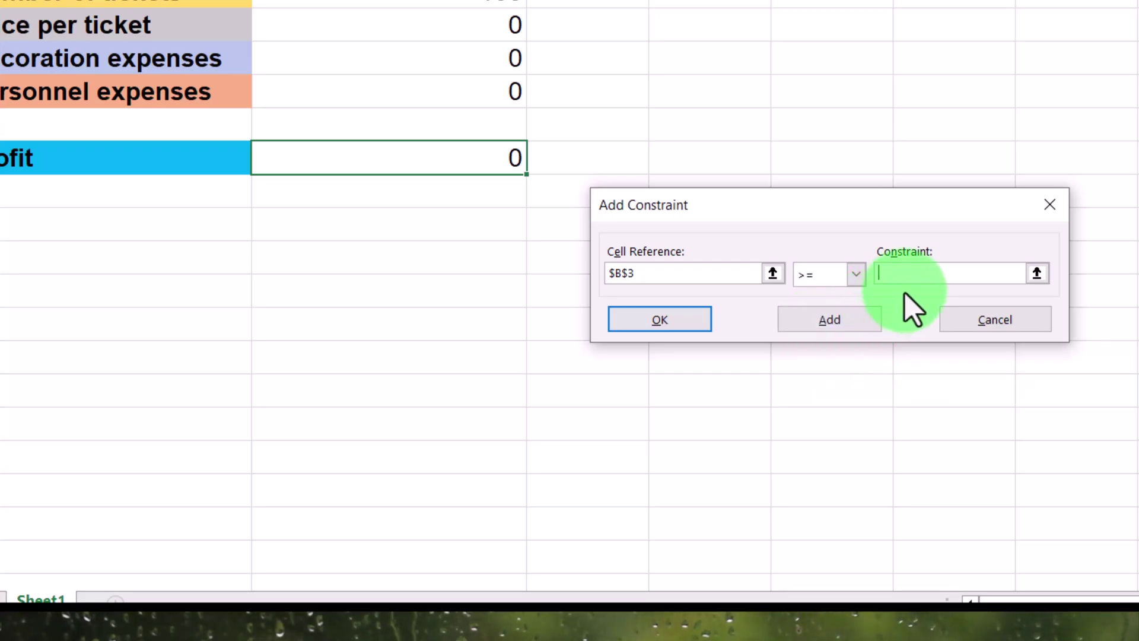
left_click(911, 270)
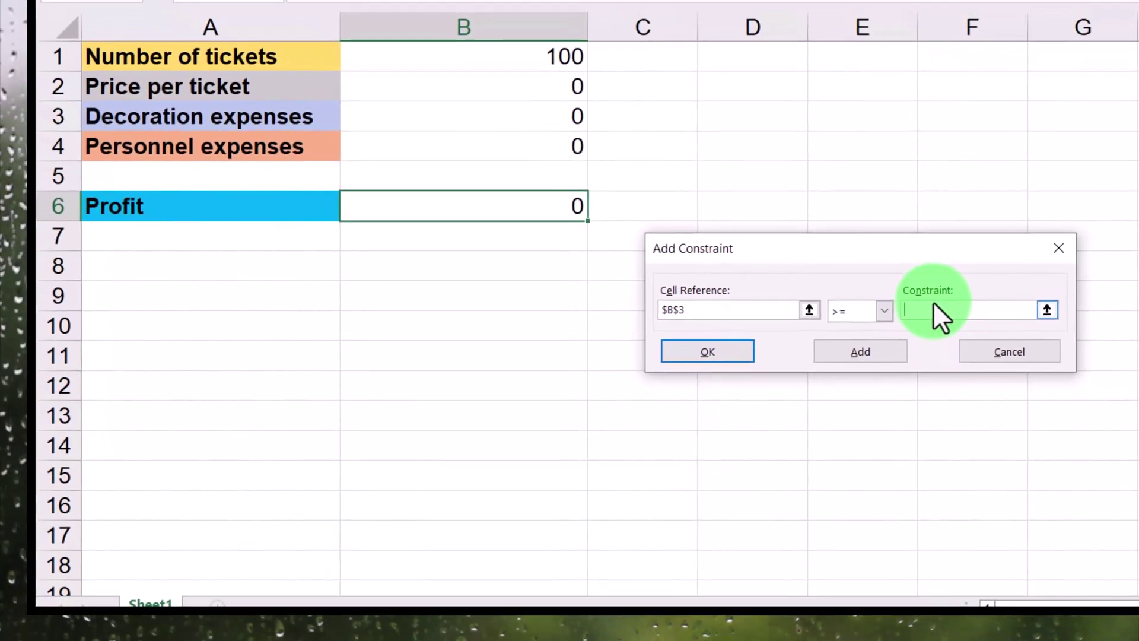
type("50")
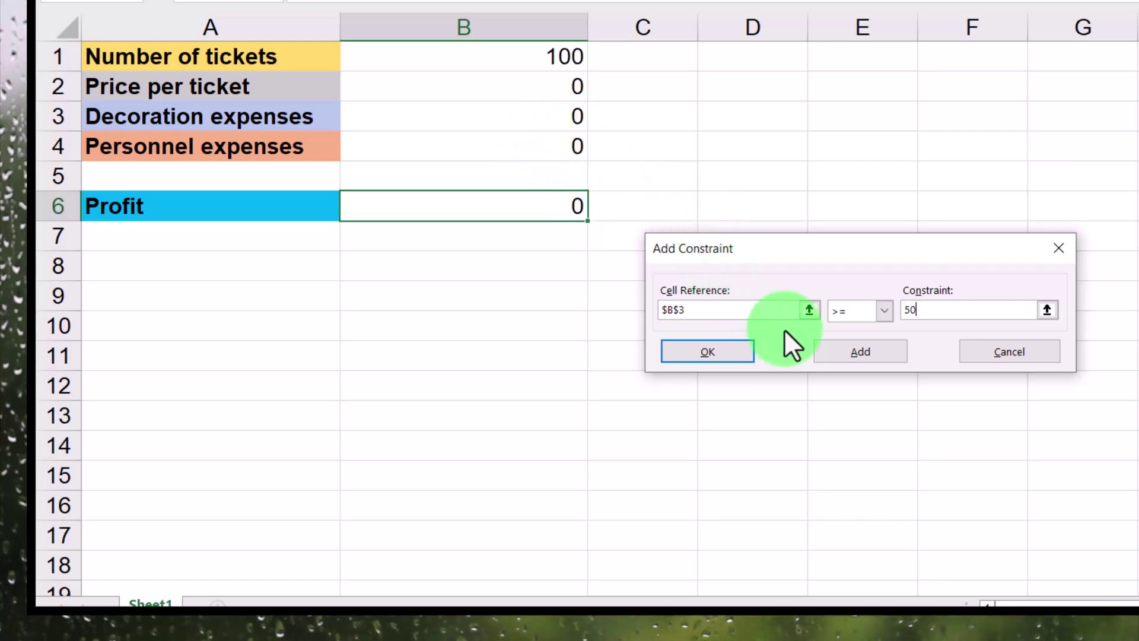
Confirm $B$3 >= 50, then add the constraint $B$4 >= 100 for personnel expenses
left_click(743, 352)
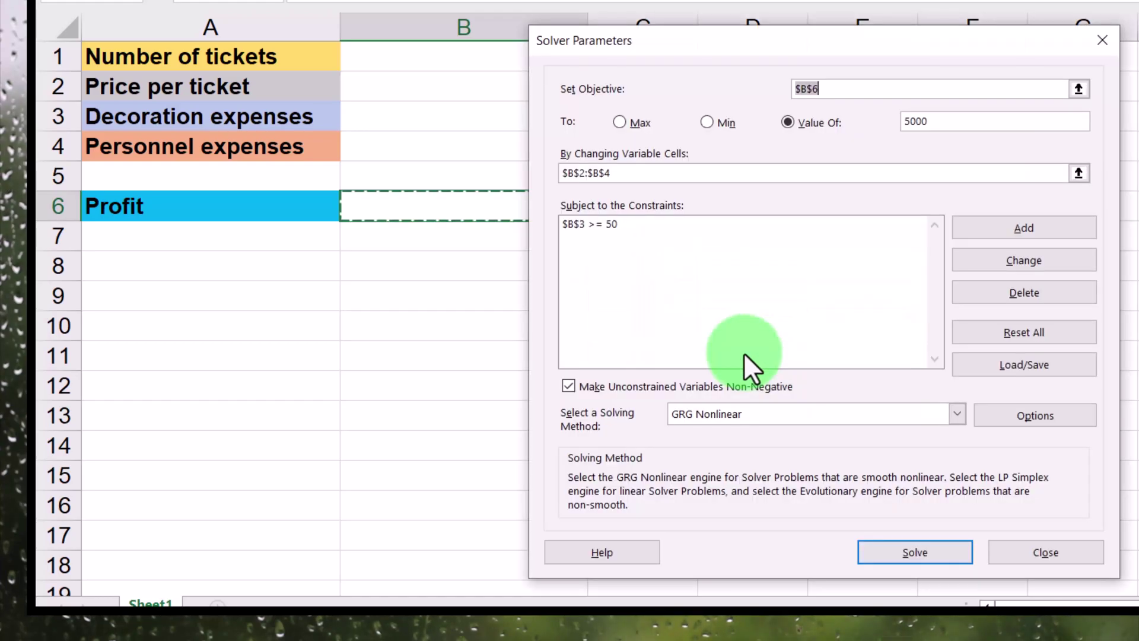
left_click(994, 233)
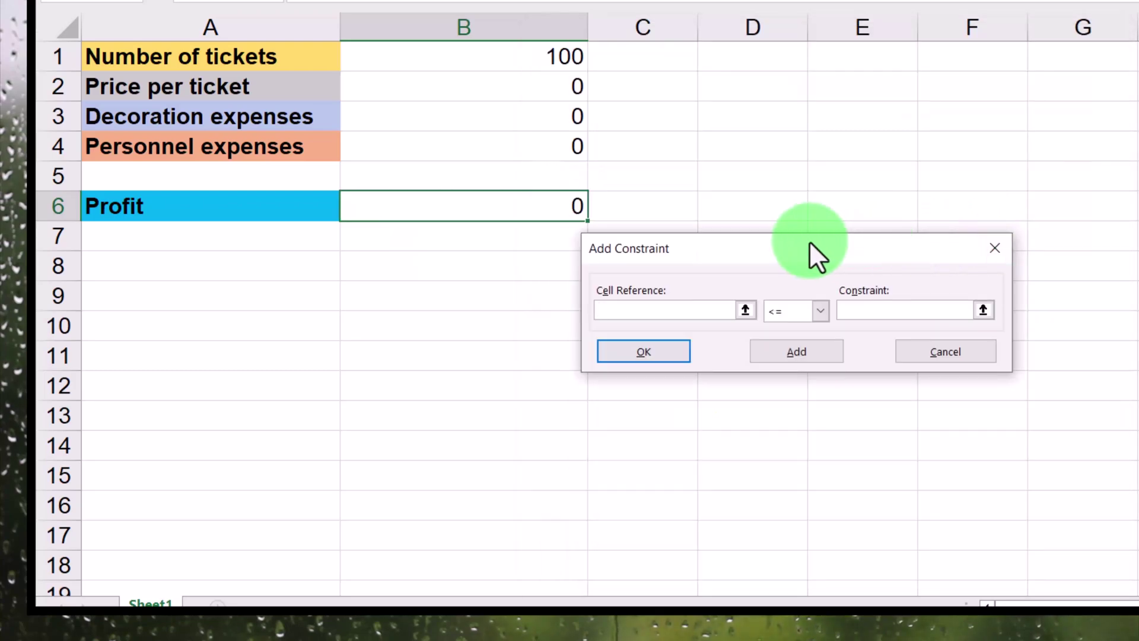
left_click(505, 148)
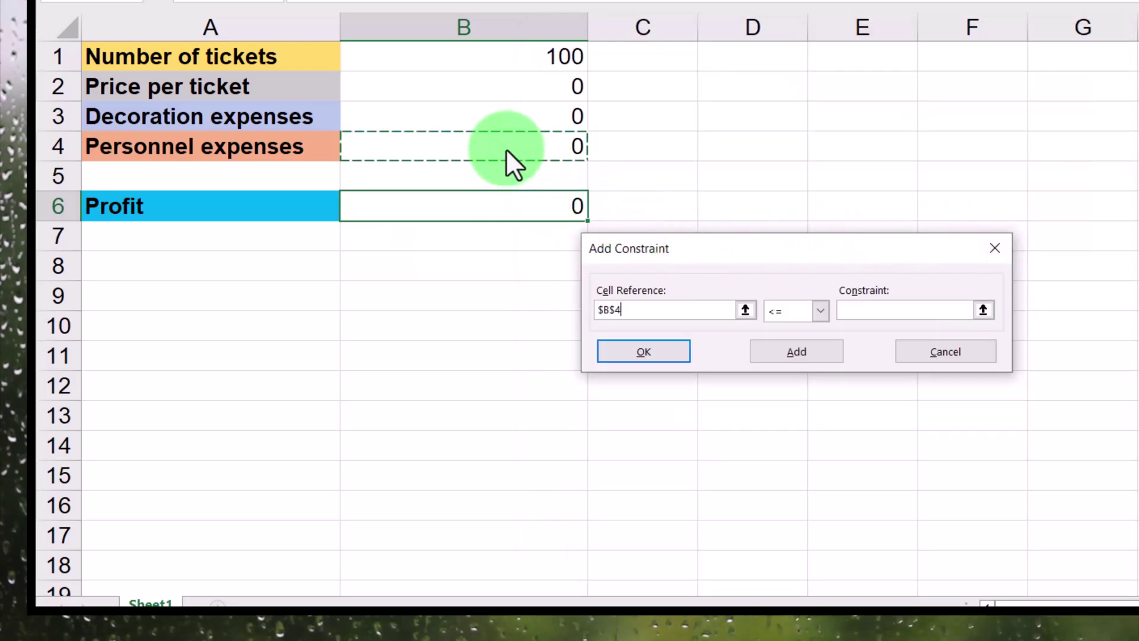
left_click(820, 310)
left_click(804, 357)
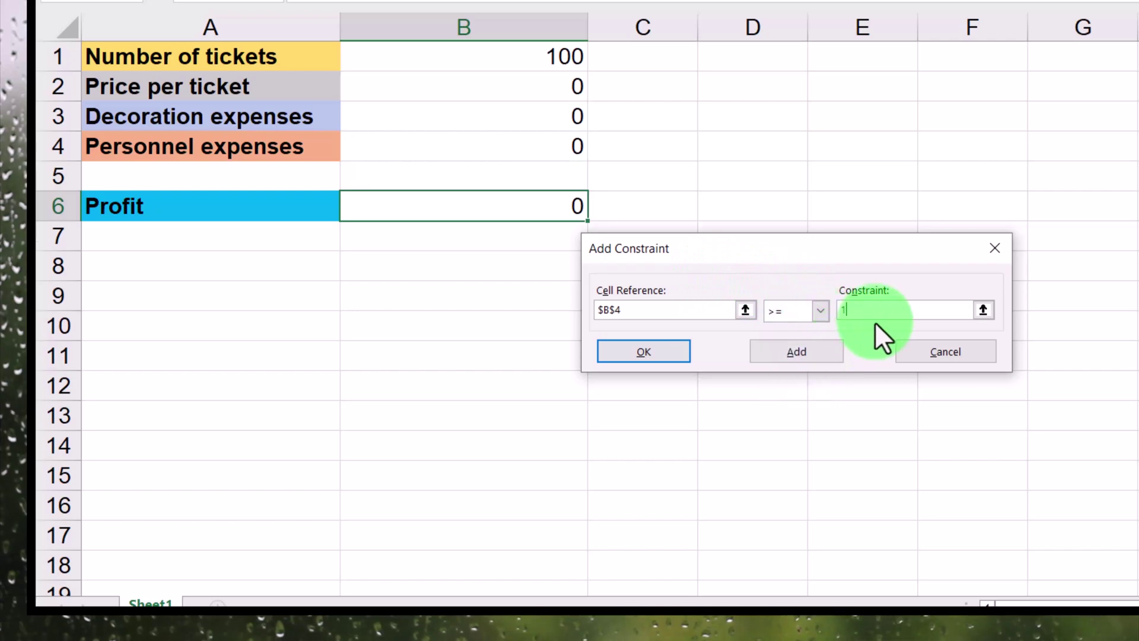
type("100")
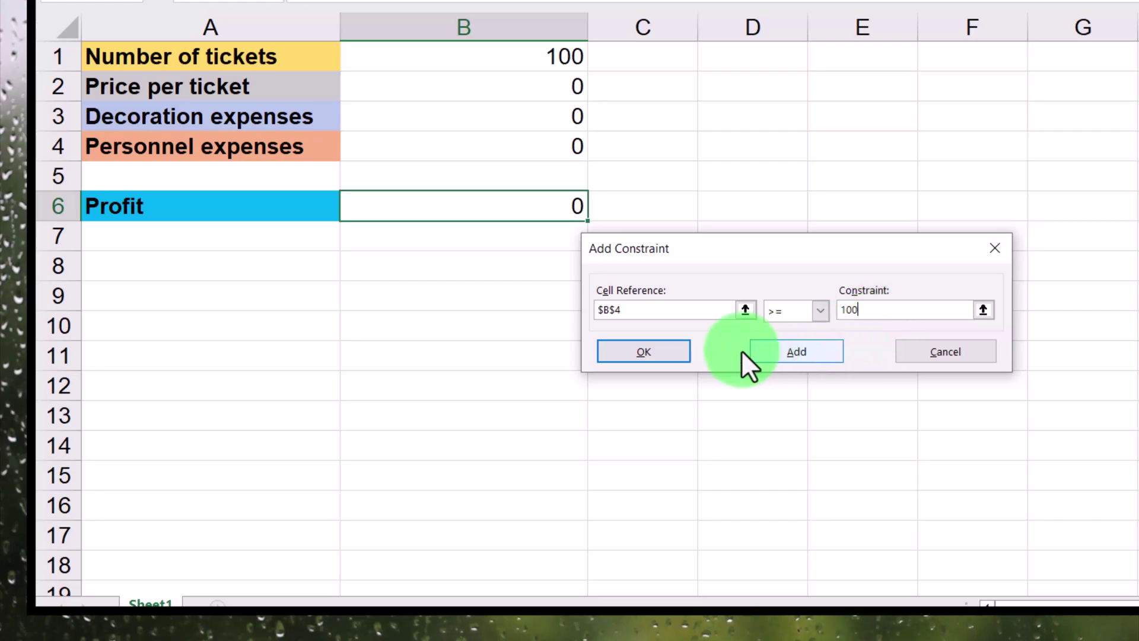
left_click(662, 348)
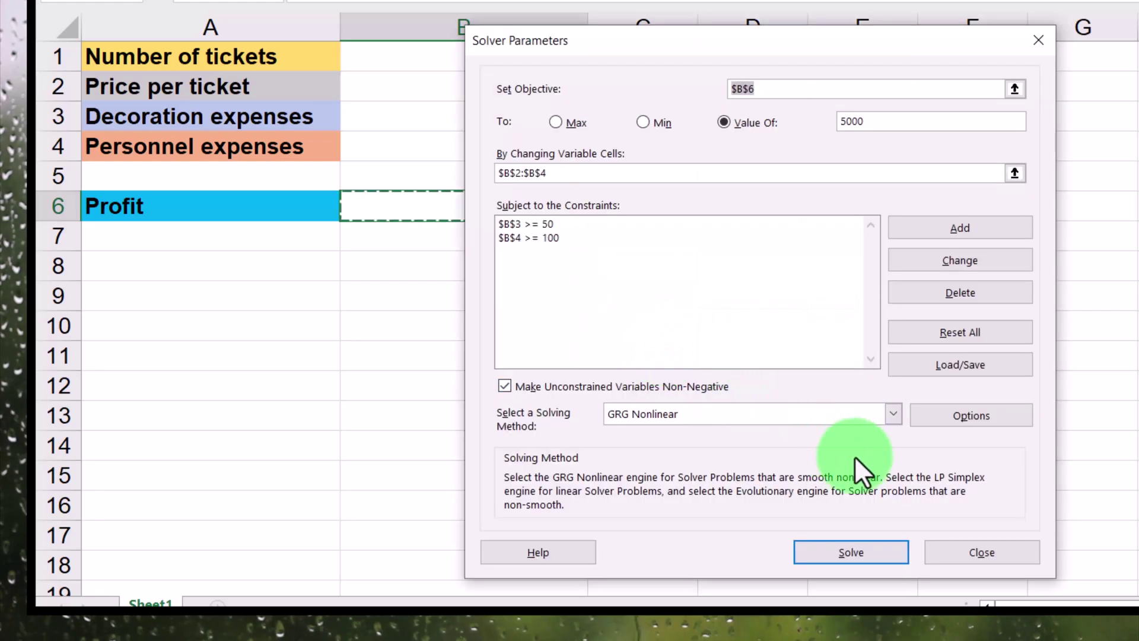
Solve with both constraints and keep the solution: price 51.5, profit 5000
left_click(853, 553)
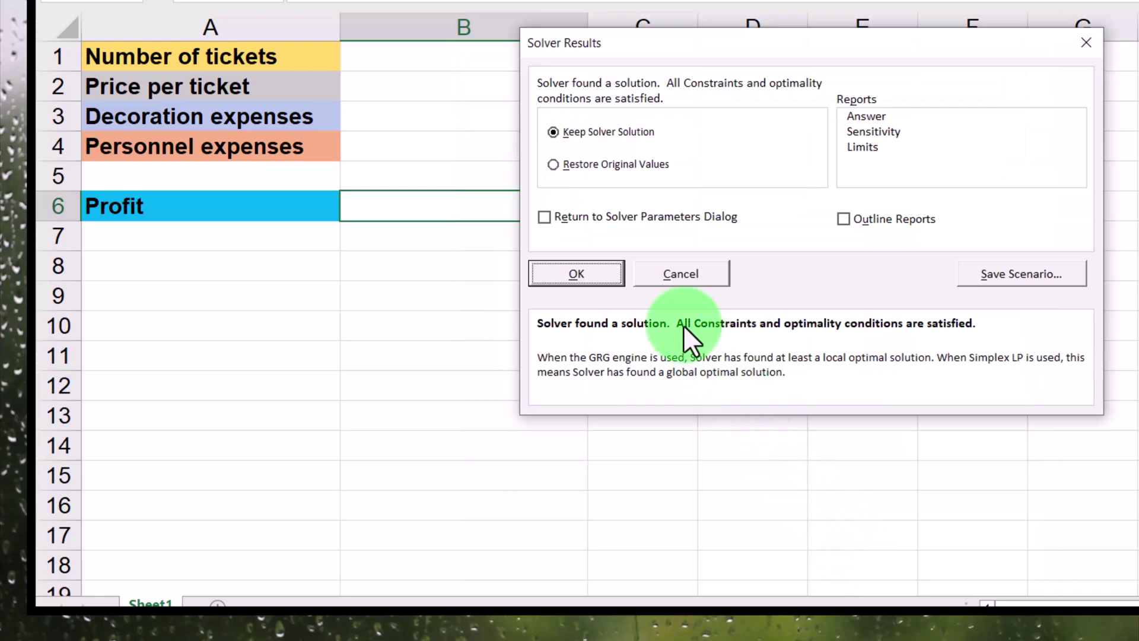
left_click(616, 274)
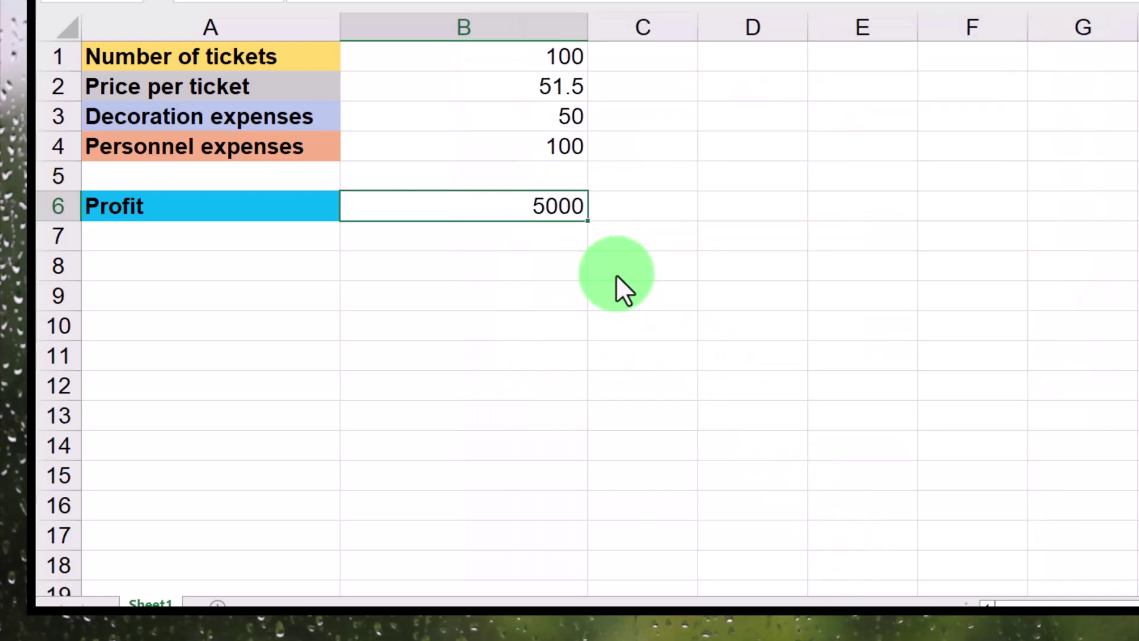